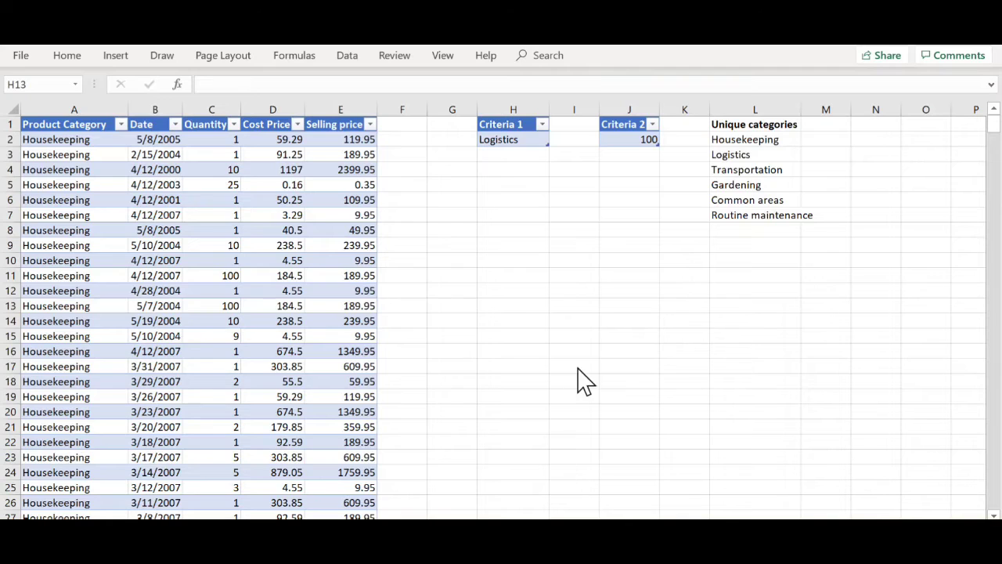
Send the product sales table to Power Query Editor using From Table/Range.
left_click(253, 242)
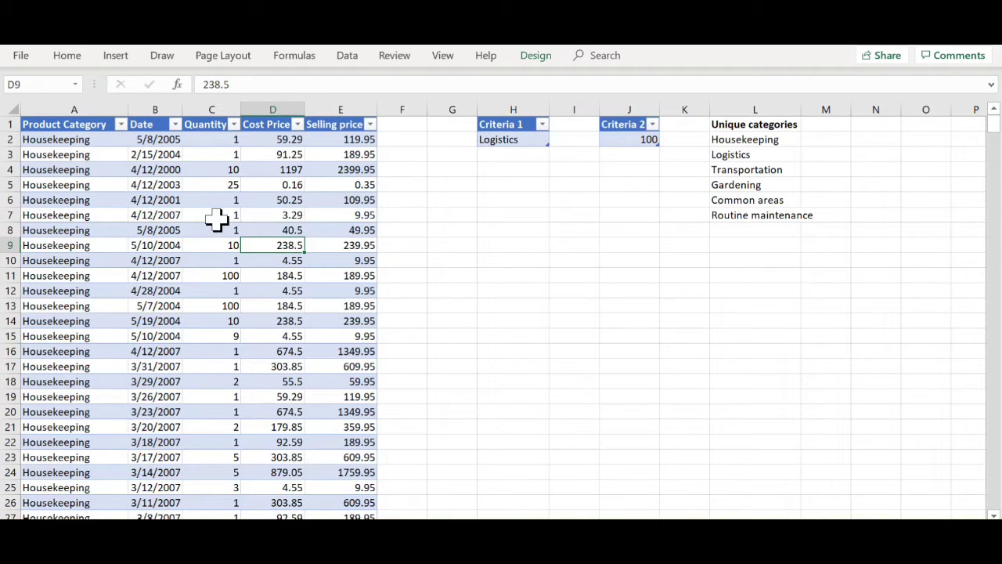
left_click(217, 219)
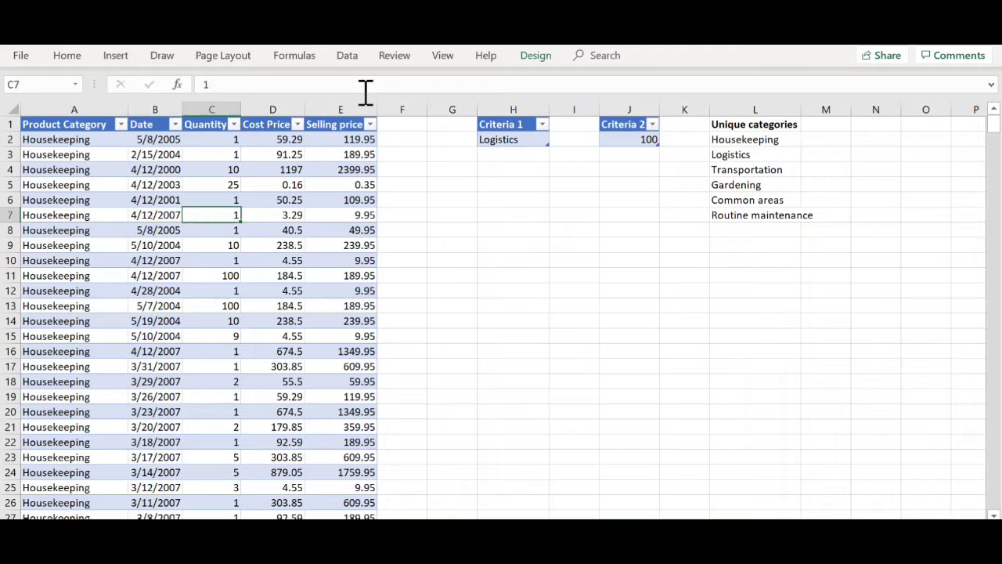
left_click(347, 56)
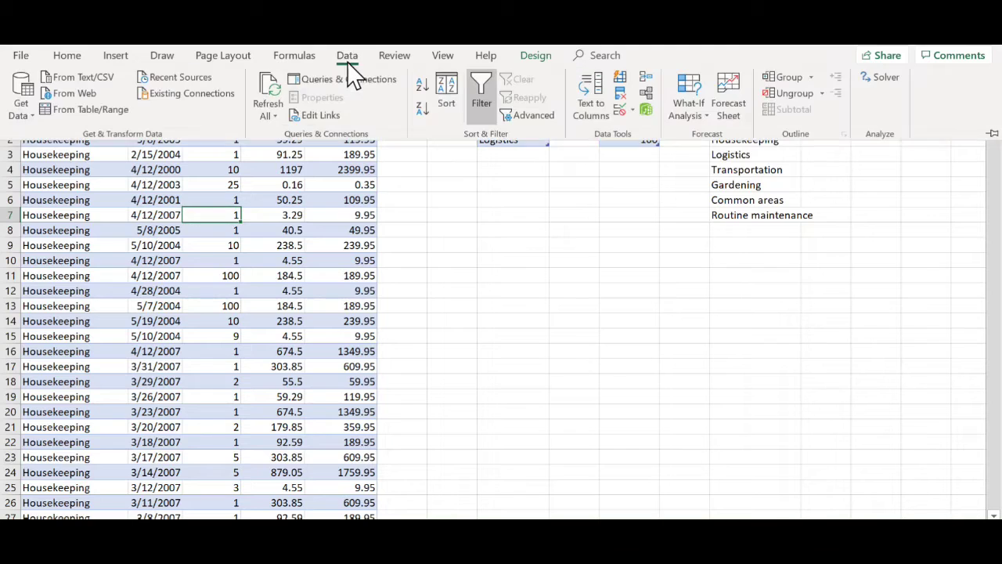
left_click(117, 110)
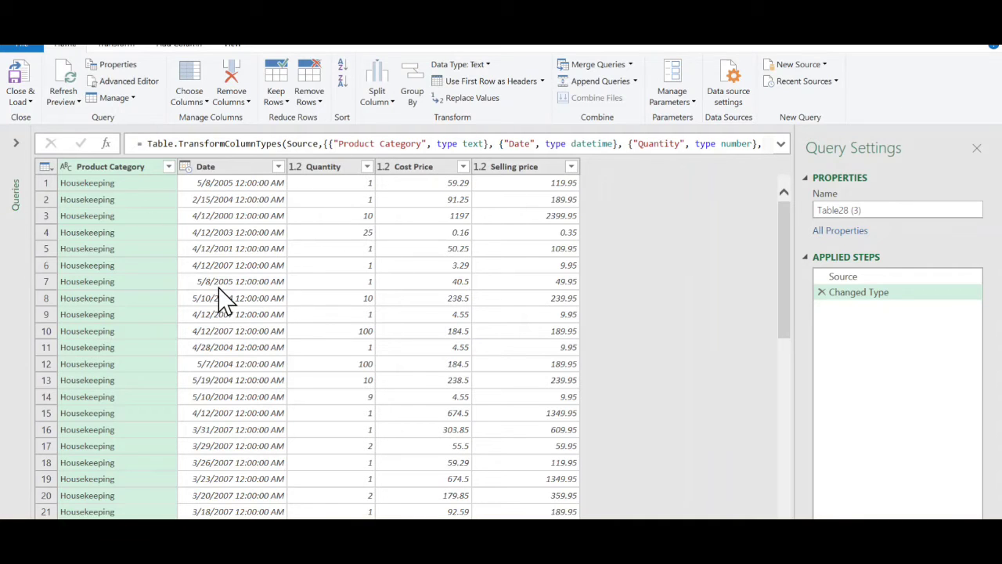
Filter Product Category to exclude Housekeeping, keeping the other categories.
left_click(168, 167)
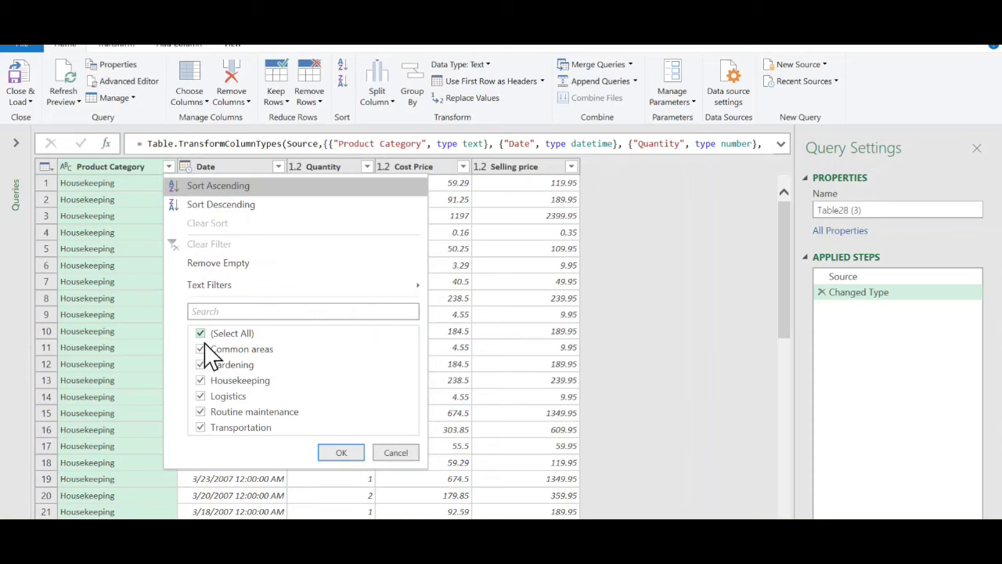
left_click(201, 381)
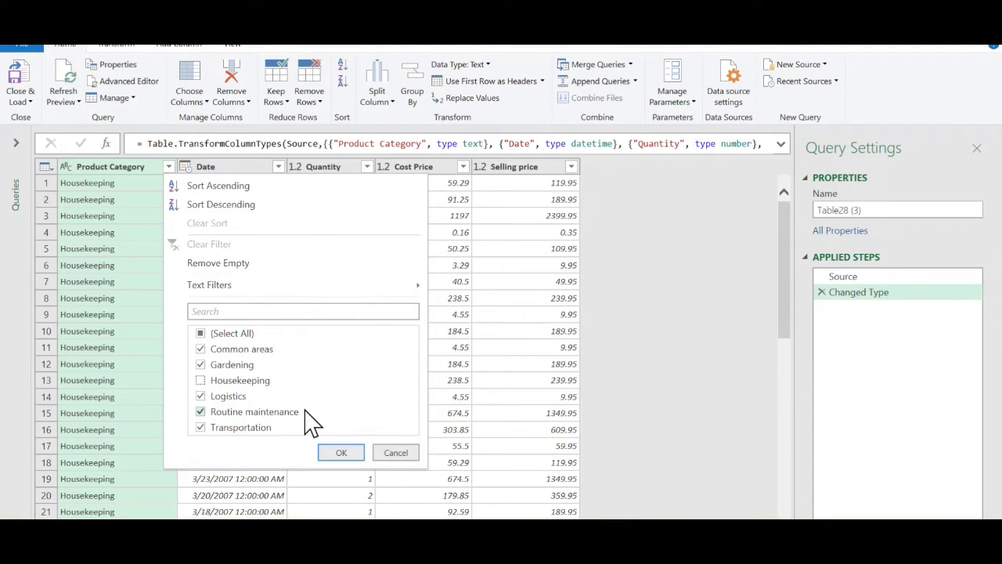
left_click(344, 455)
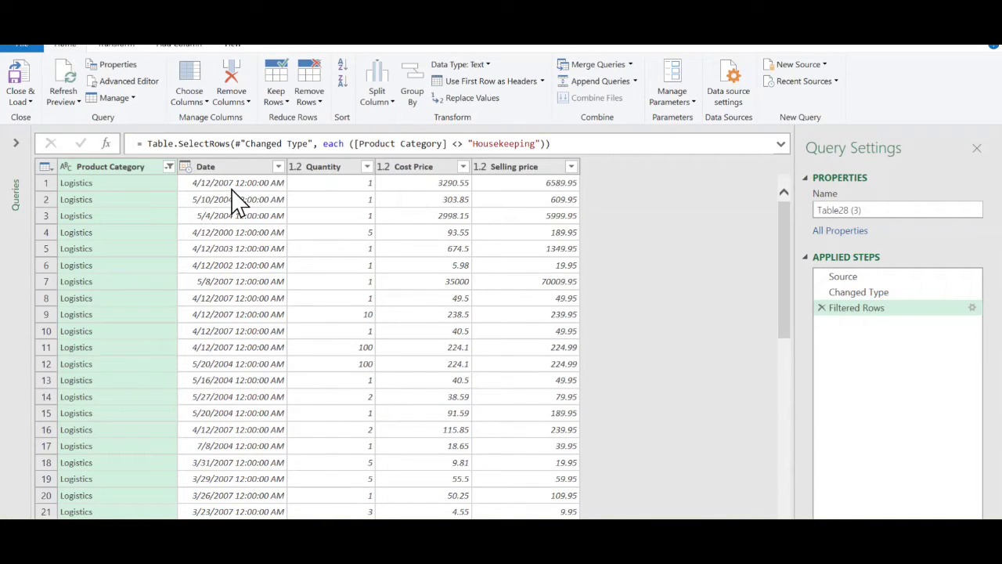
Set Date to the Date type and Selling price and Cost Price to Currency.
left_click(185, 167)
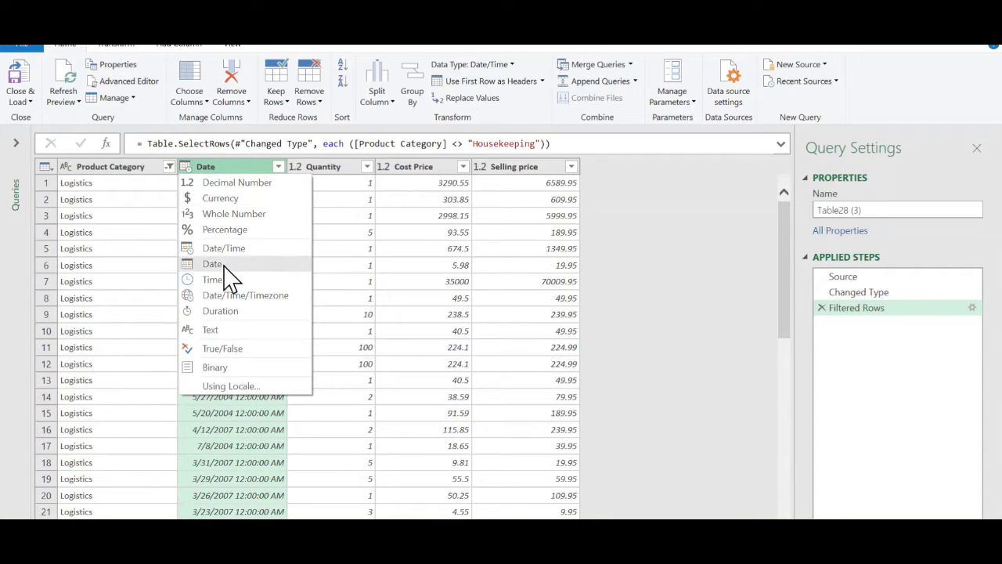
left_click(227, 264)
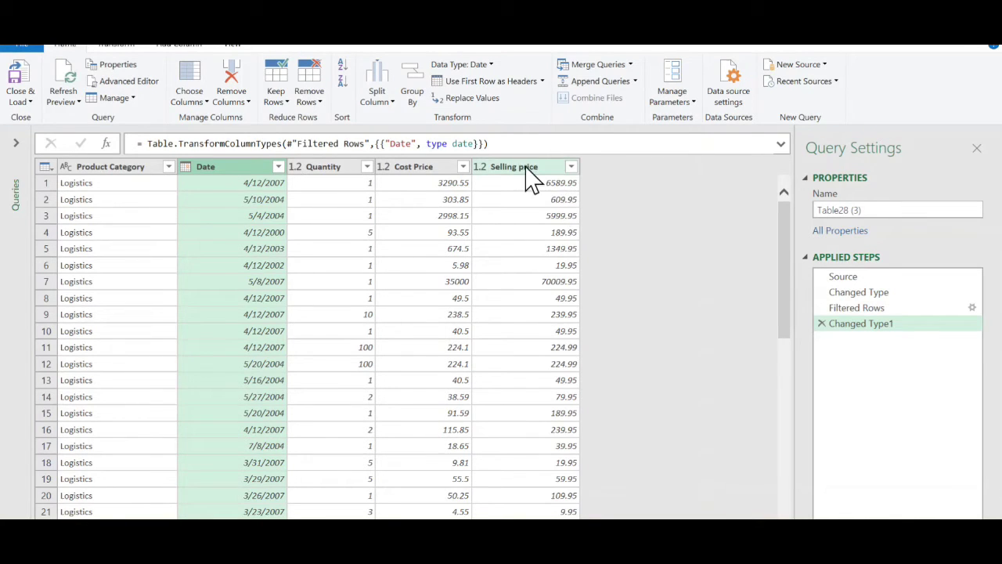
left_click(481, 167)
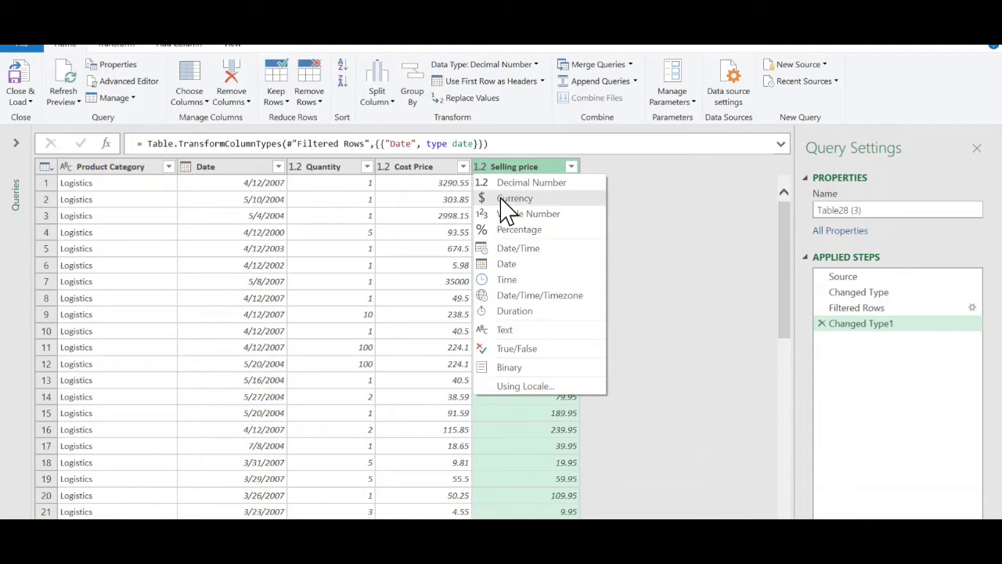
left_click(507, 200)
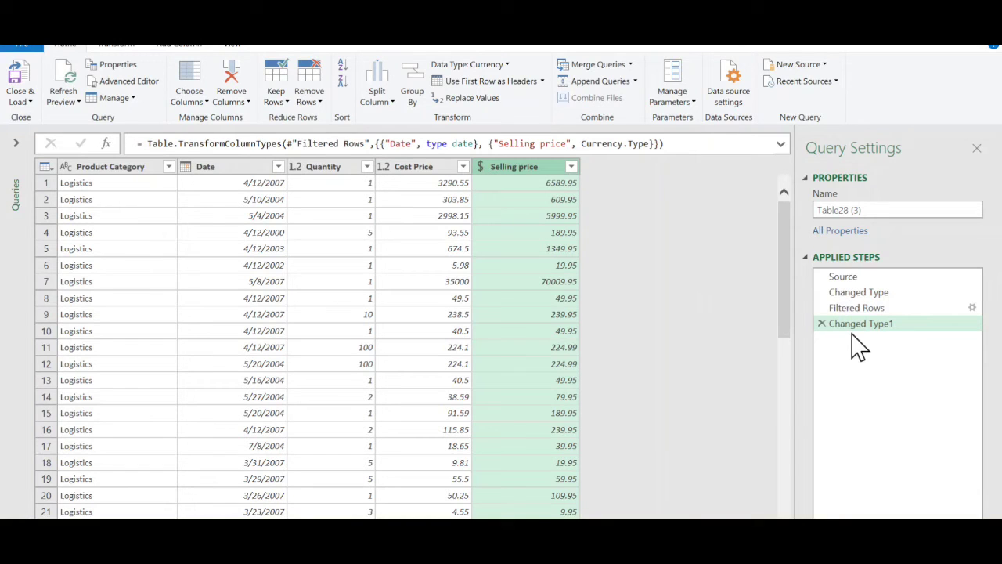
left_click(409, 168)
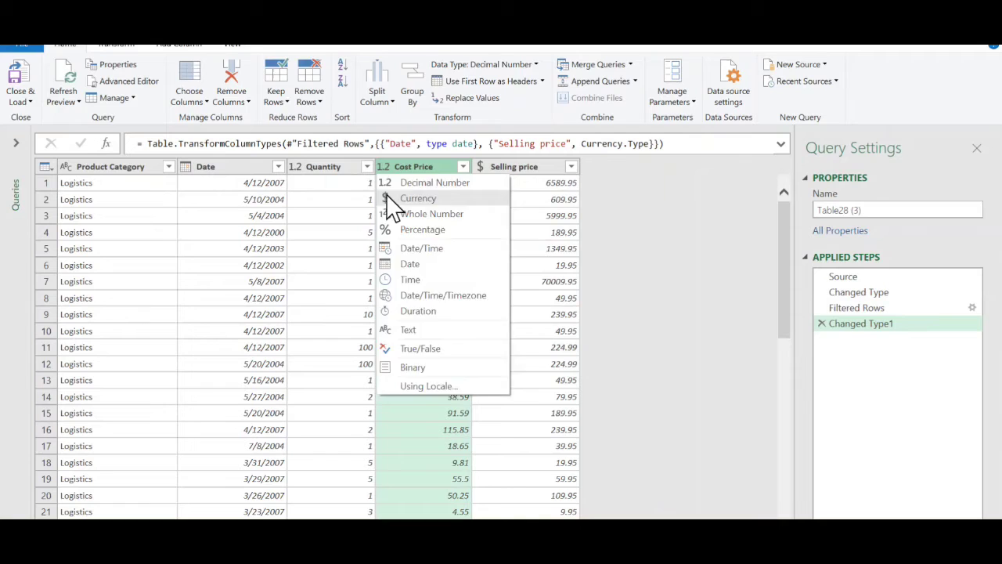
left_click(392, 200)
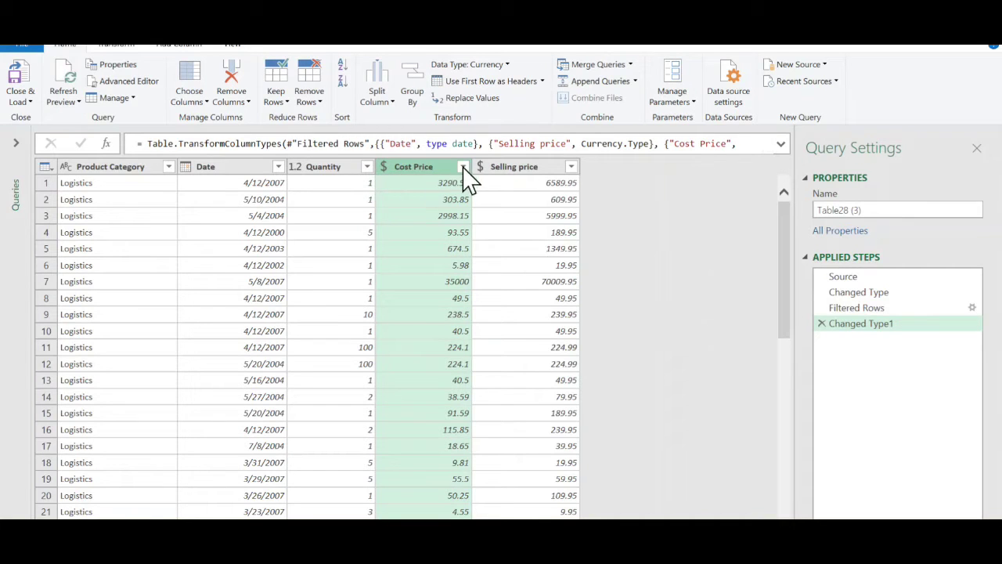
Change Cost Price and Selling price to Whole Number, replacing and adding steps respectively.
left_click(387, 166)
left_click(403, 212)
left_click(505, 335)
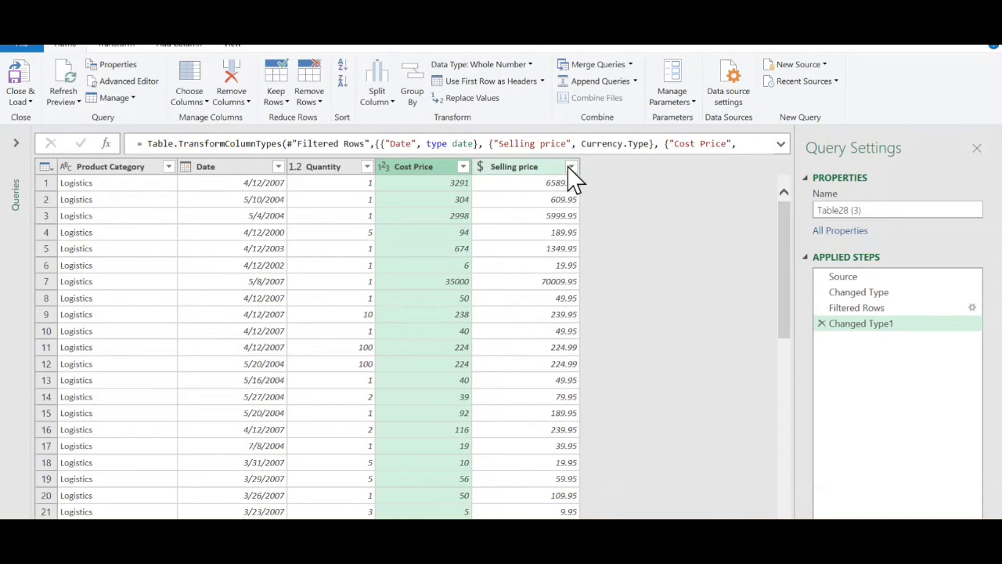
left_click(489, 166)
left_click(486, 214)
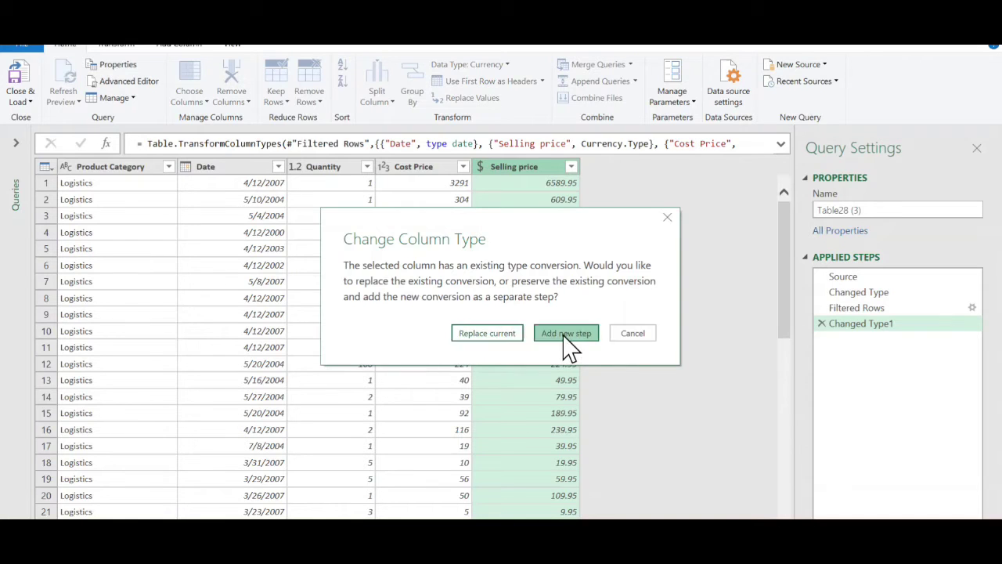
left_click(564, 333)
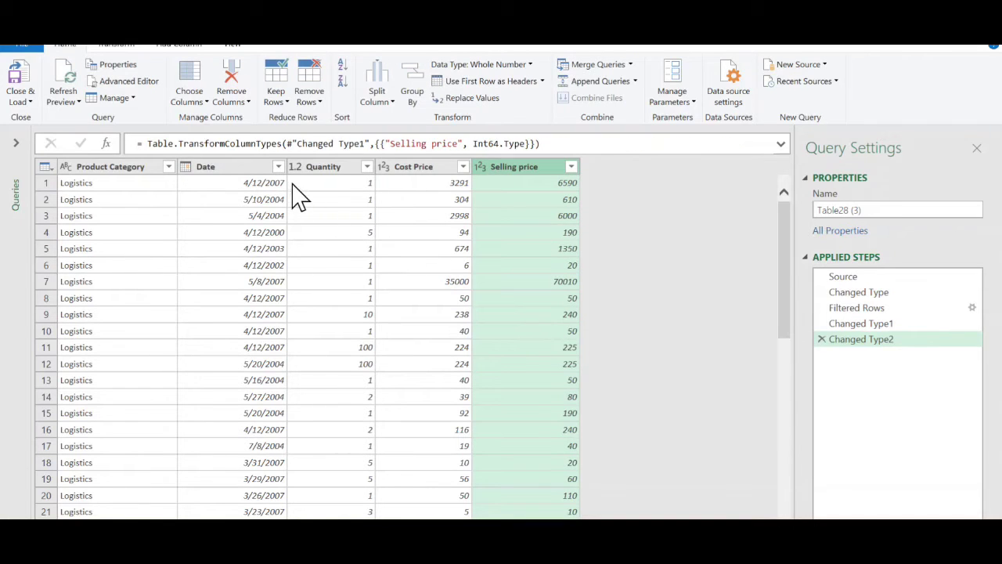
Filter Quantity to exclude values 1 through 9, including 5.5.
left_click(365, 166)
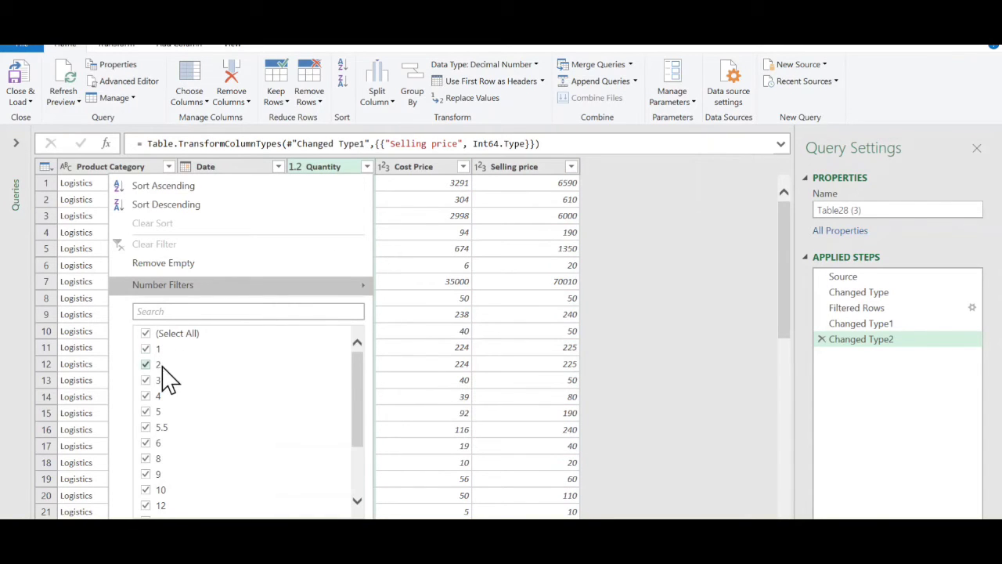
left_click(147, 474)
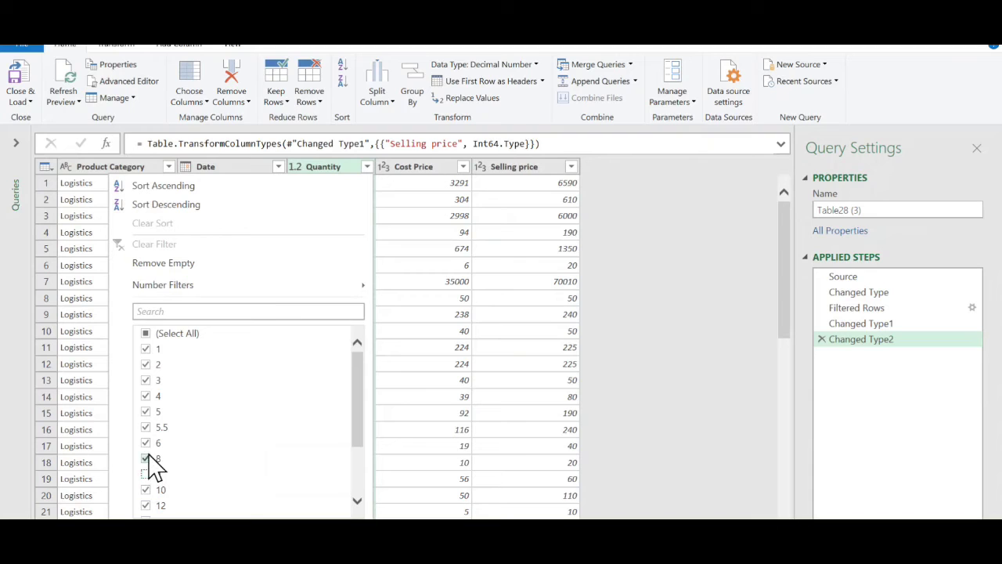
left_click(156, 443)
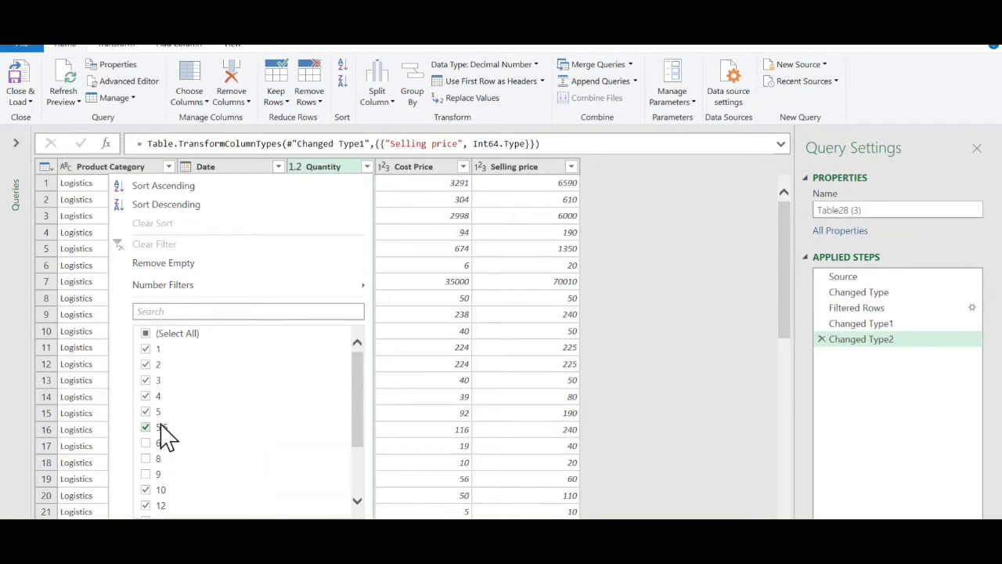
left_click(155, 412)
left_click(155, 380)
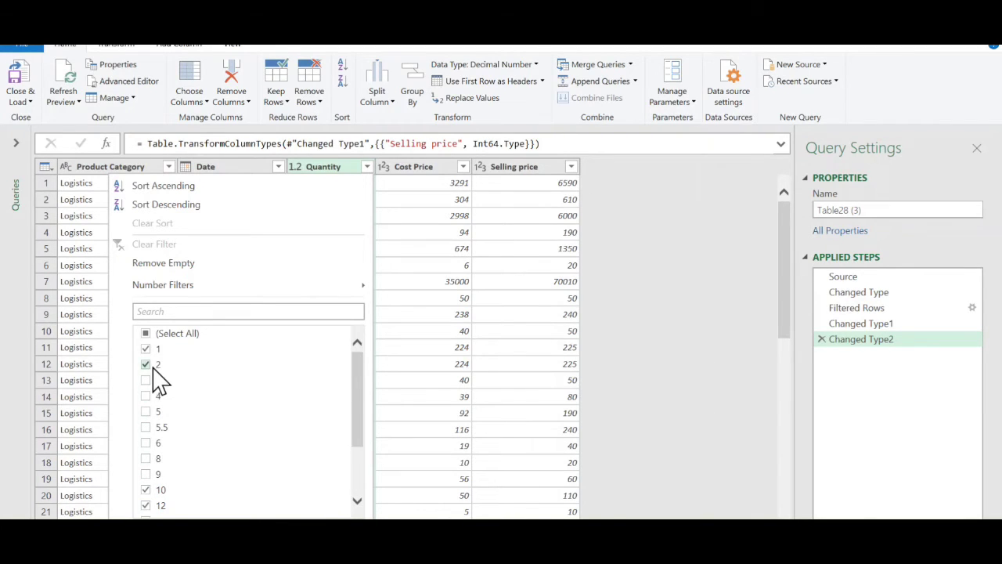
left_click(149, 348)
key("Return")
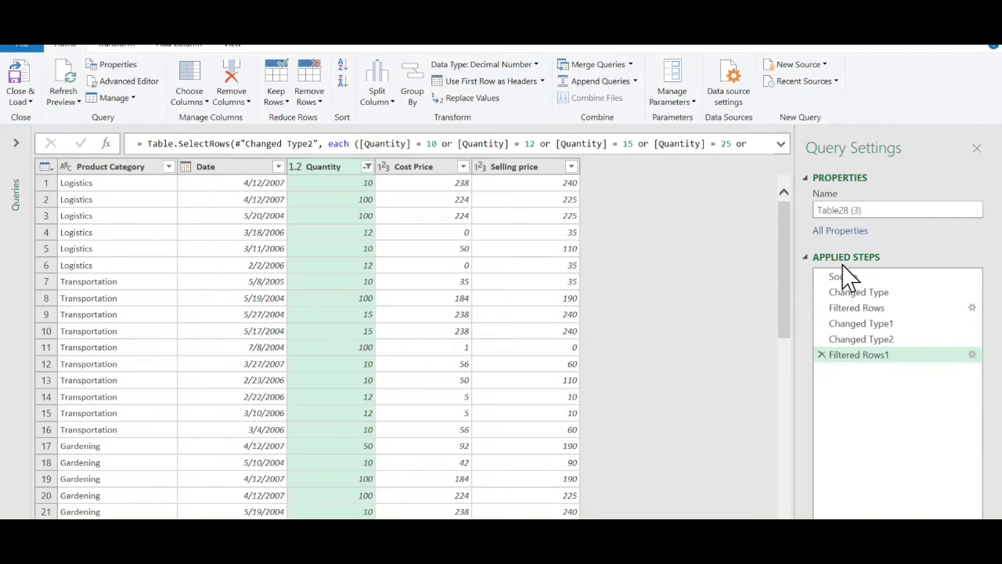
Delete the Filtered Rows step and all later steps with Delete Until End.
left_click(869, 296)
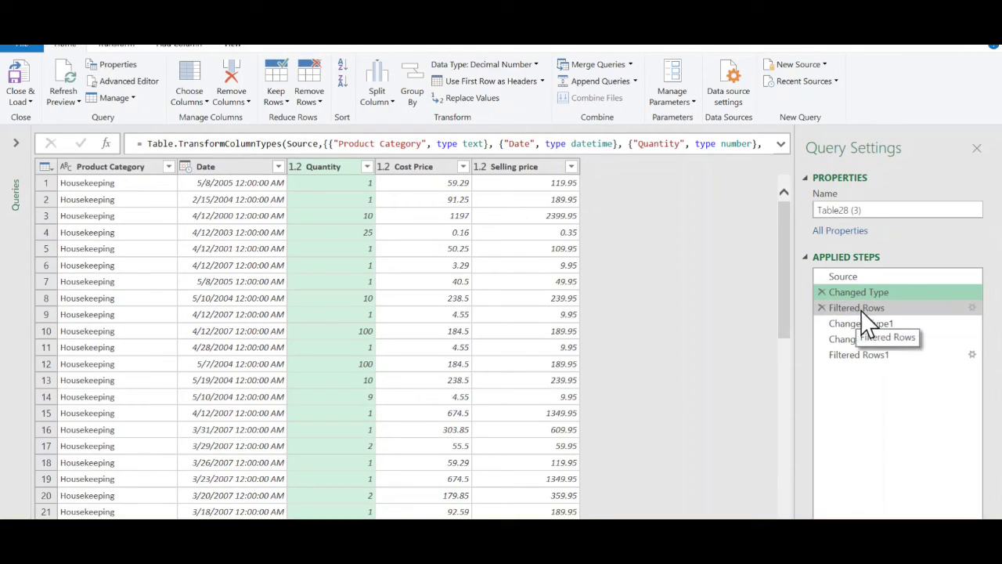
mouse_move(859, 355)
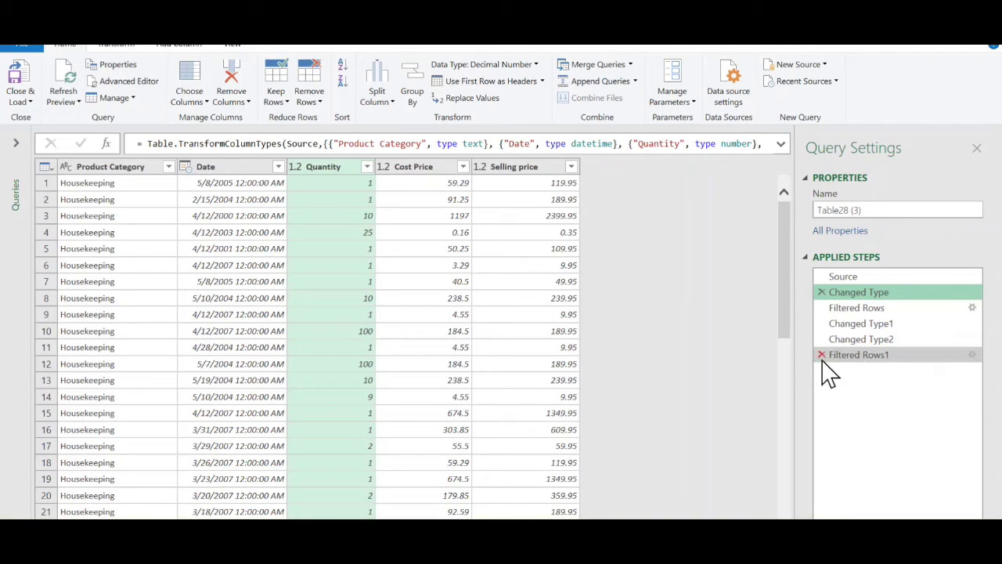
left_click_drag(829, 368, 927, 376)
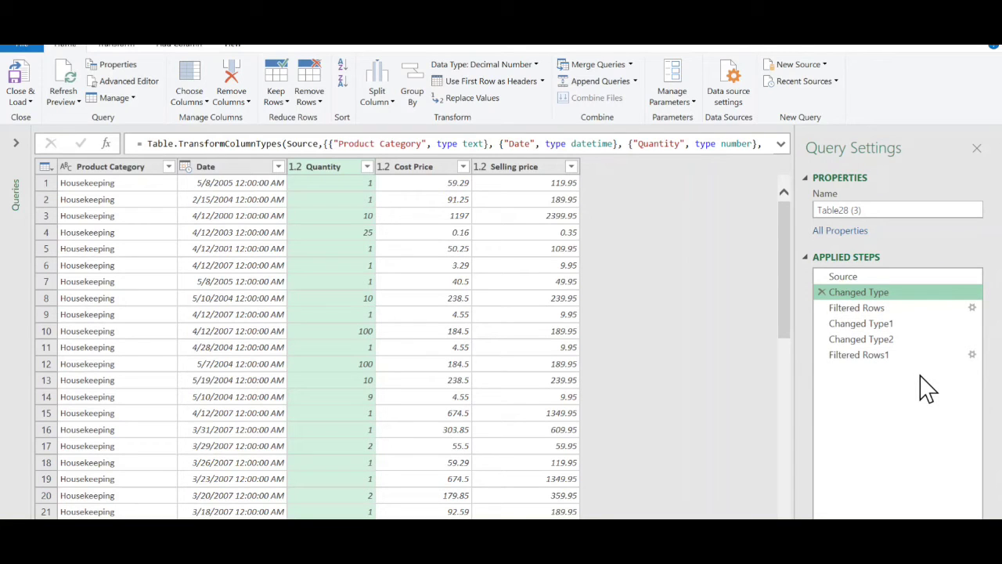
right_click(867, 310)
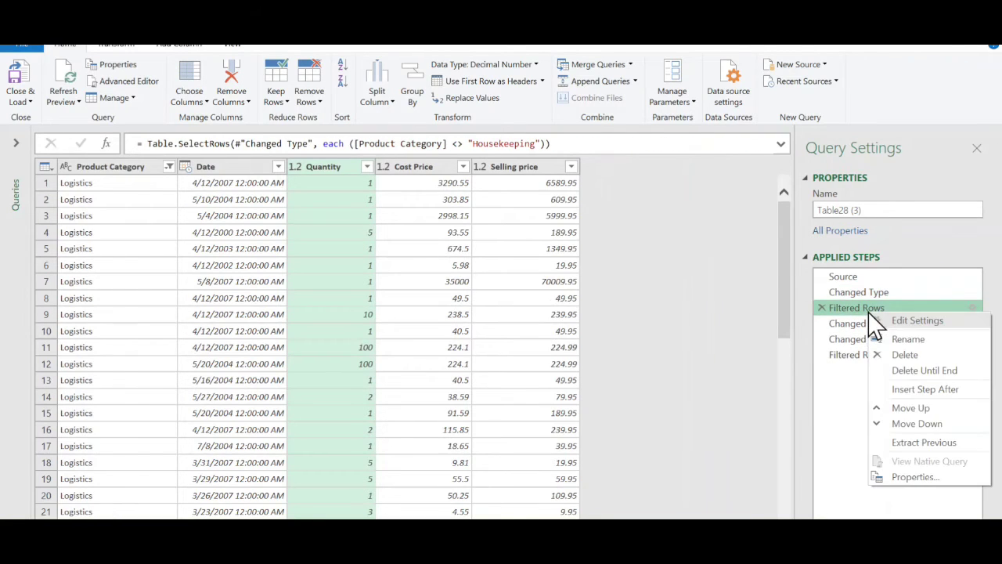
left_click(961, 374)
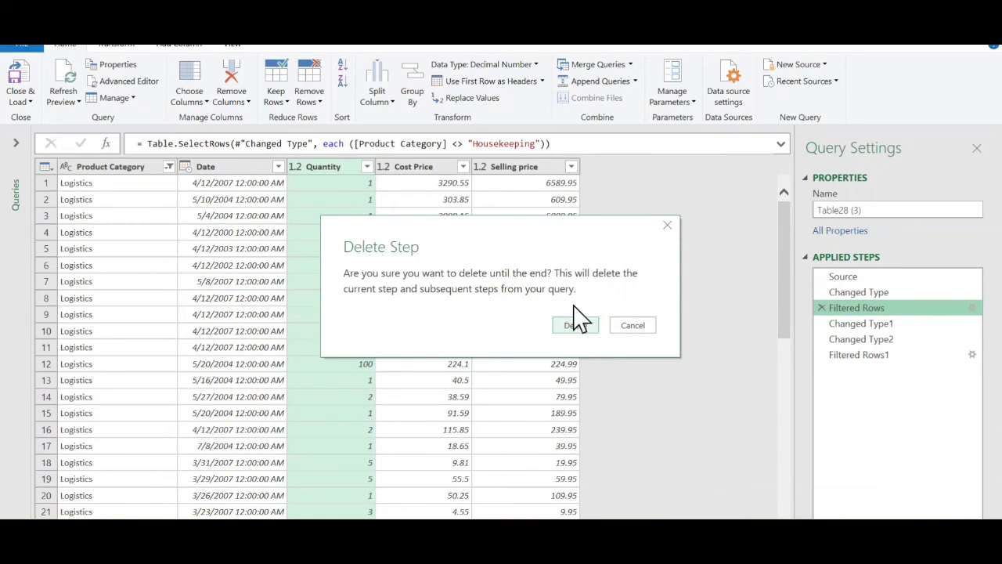
left_click(584, 327)
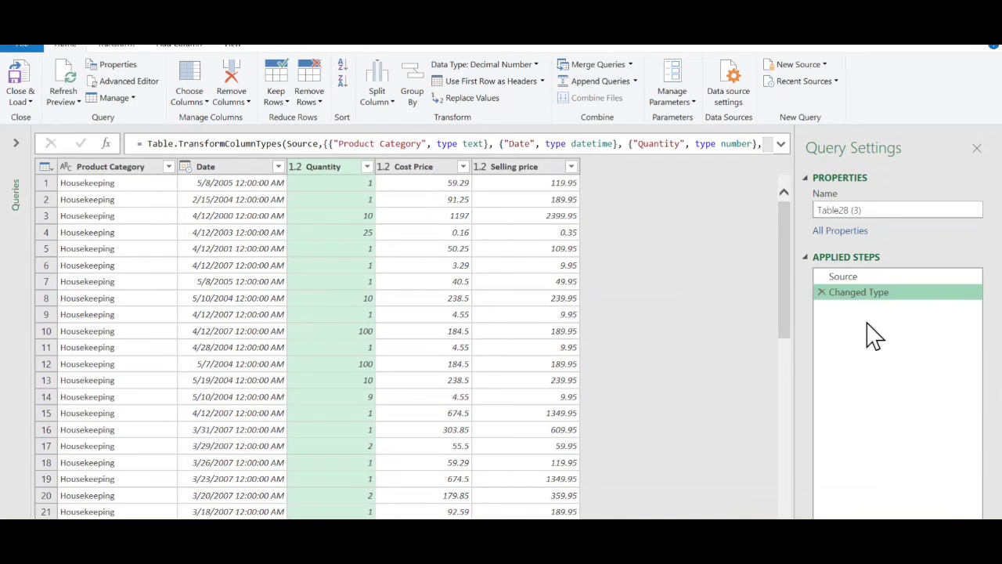